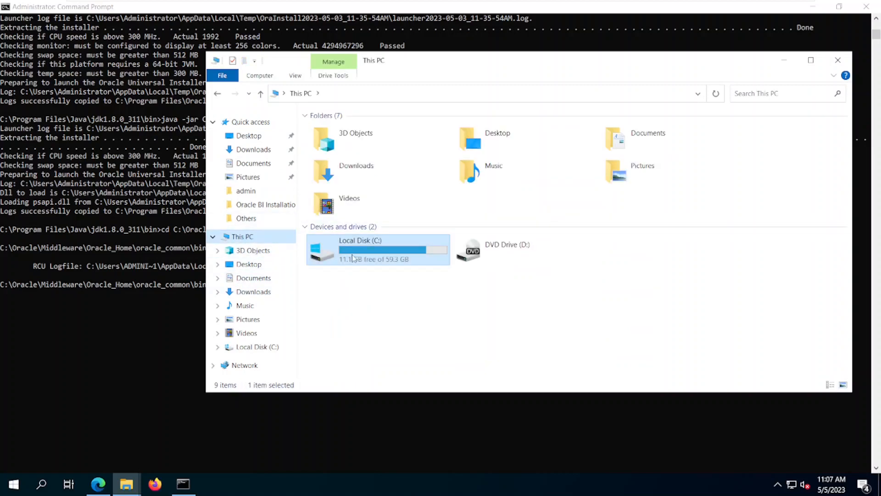
- Open the folder C:\Oracle\Middleware\Oracle_Home\oracle_common\bin and select the rcu Windows batch file
double_click(353, 252)
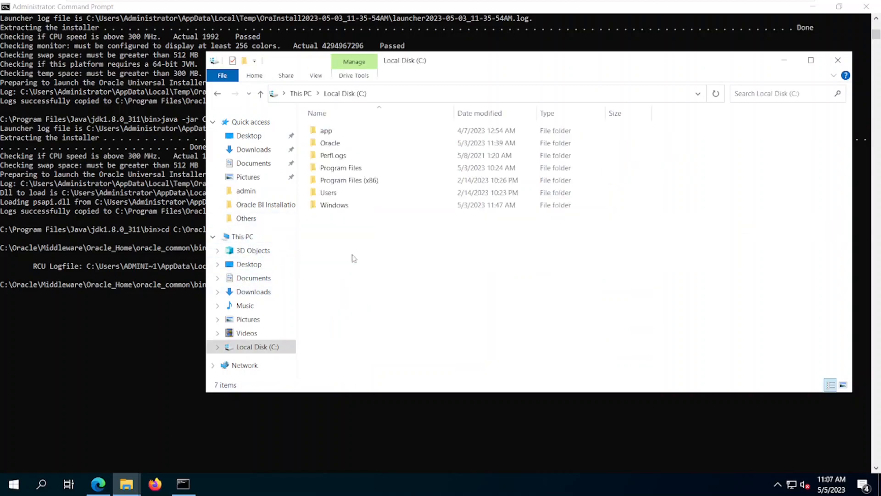
double_click(336, 144)
click(338, 133)
double_click(338, 132)
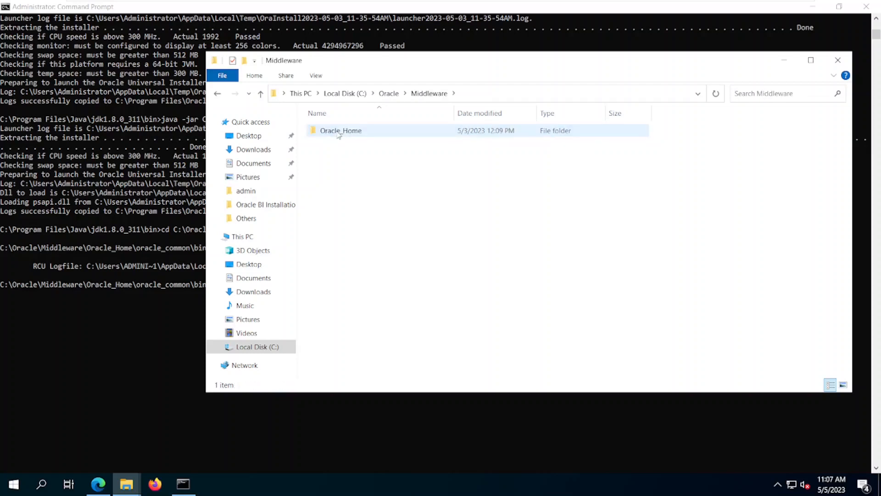
double_click(338, 131)
scroll(363, 228, down, 1)
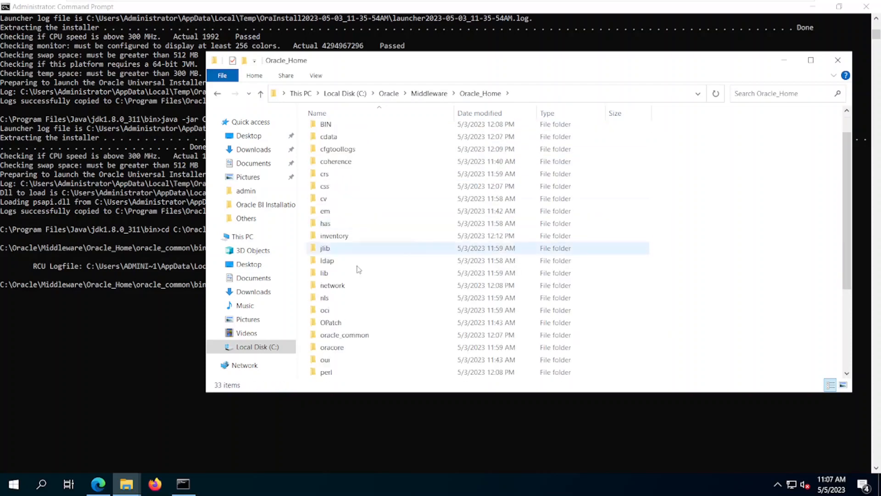
double_click(342, 335)
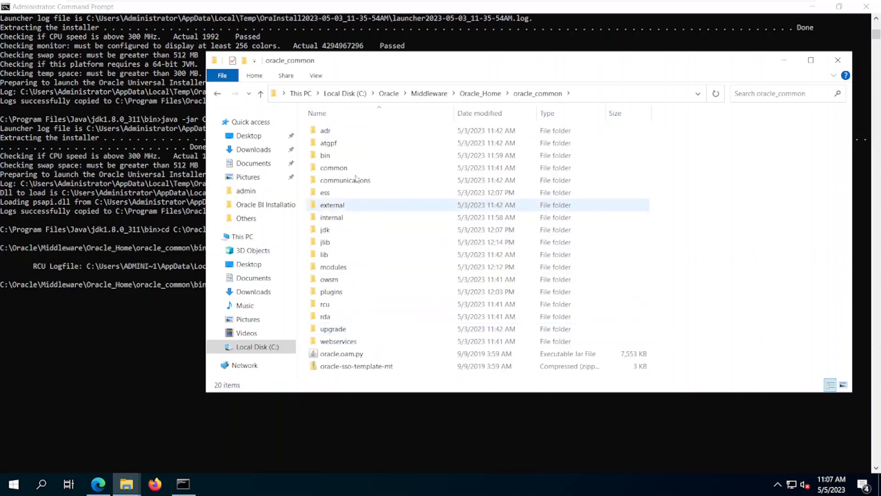
double_click(335, 155)
click(337, 156)
text(rcu)
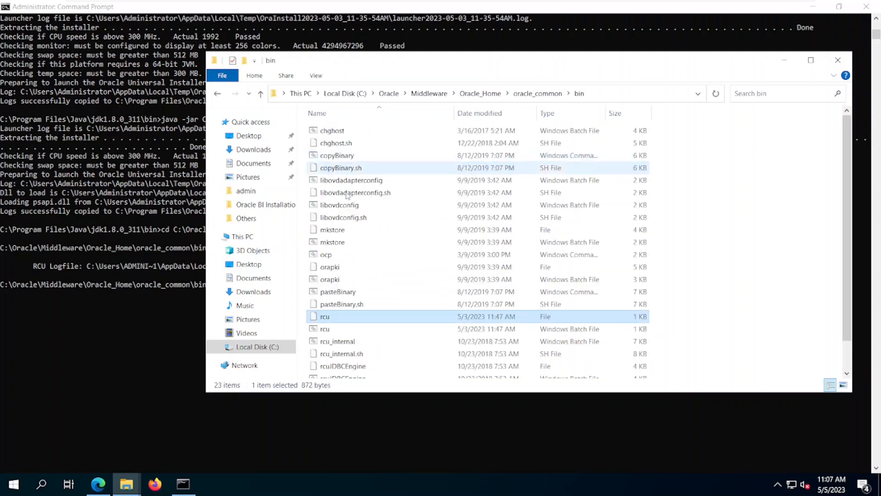
click(345, 330)
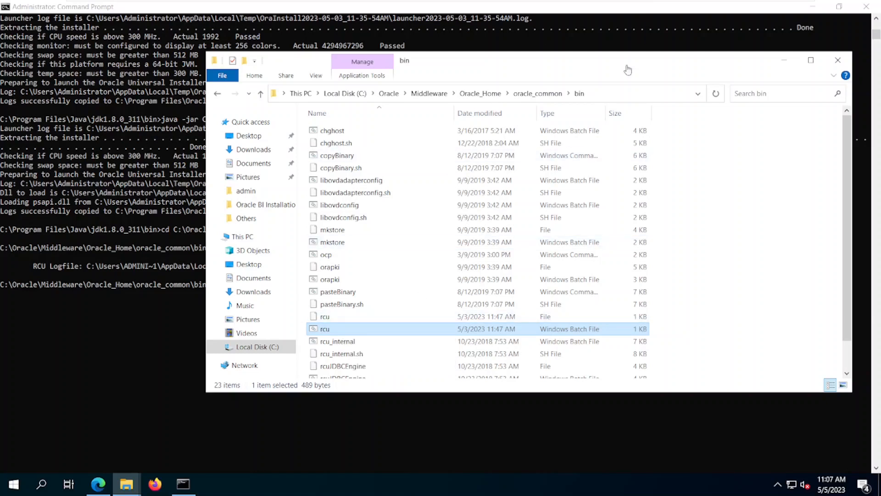
click(627, 94)
text(cmd)
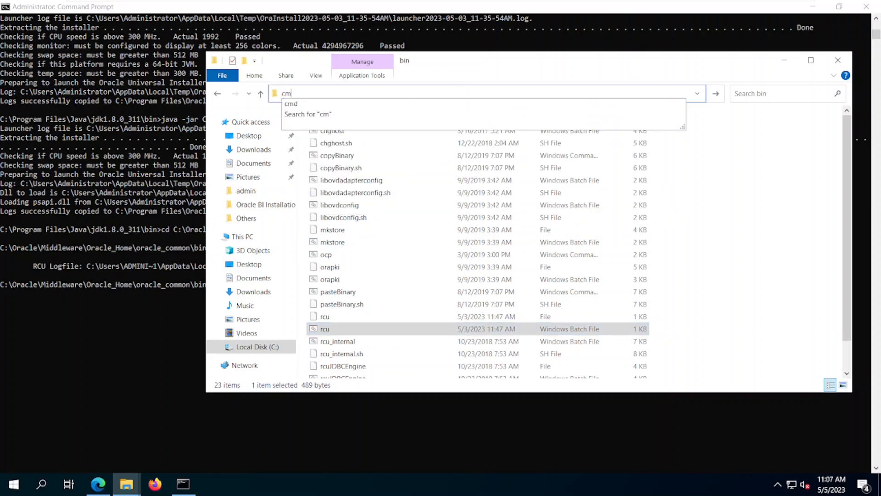
key(Return)
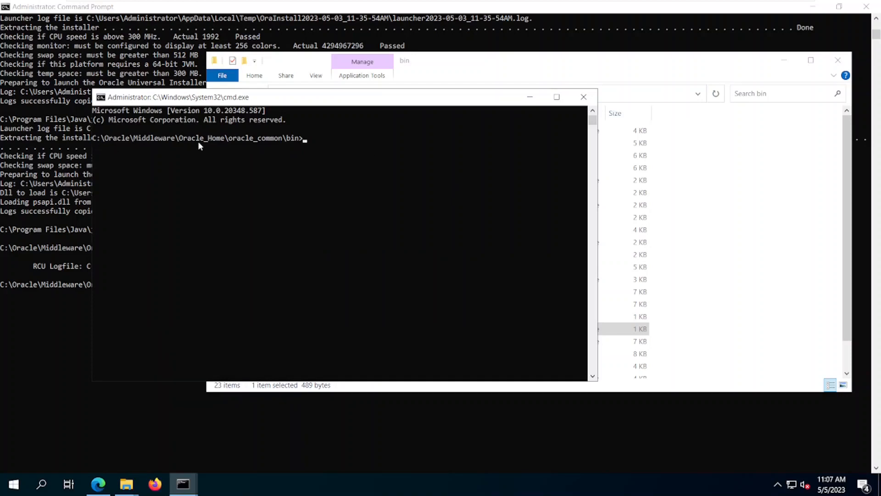
click(584, 97)
- Copy the oracle_common folder's path and change the open command prompt's directory to C:\Oracle\Middleware\Oracle_Home\oracle_common
click(548, 94)
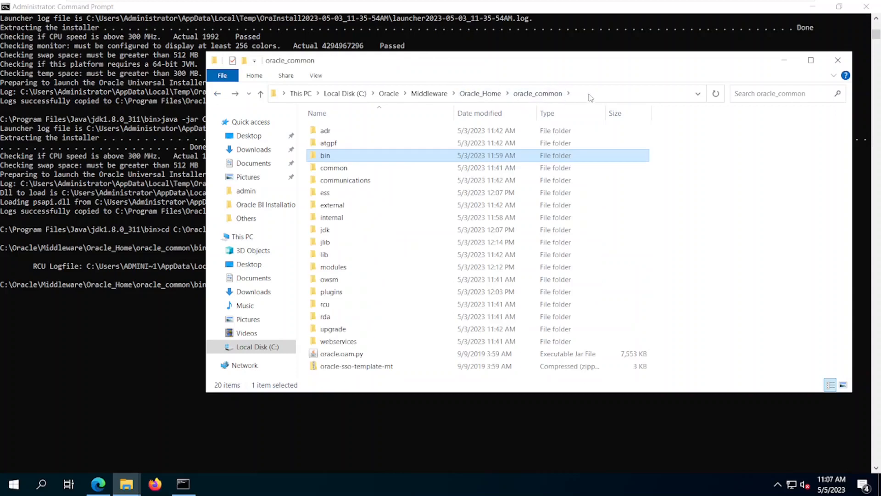
click(588, 94)
key(ctrl+c)
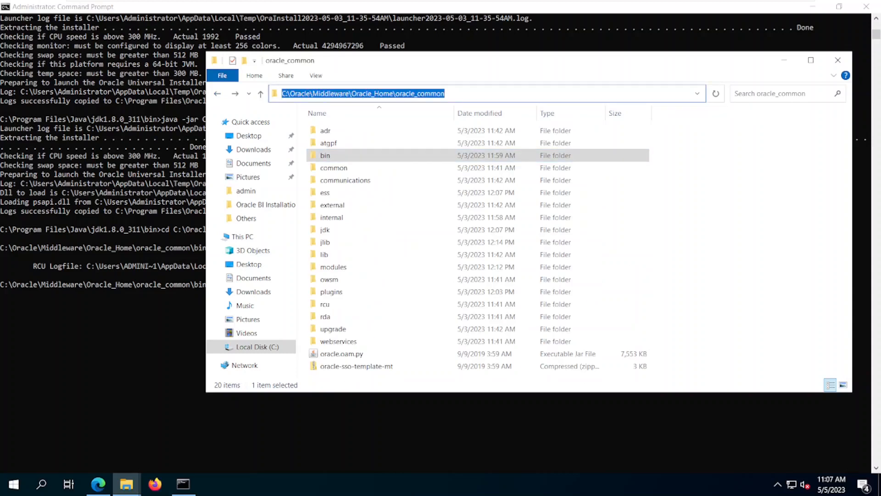
click(154, 314)
text(cd)
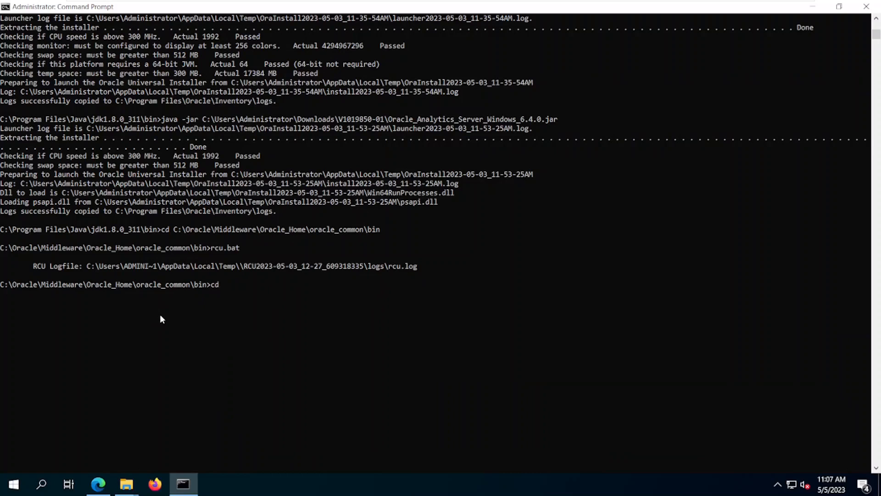
key(ctrl+v)
key(Return)
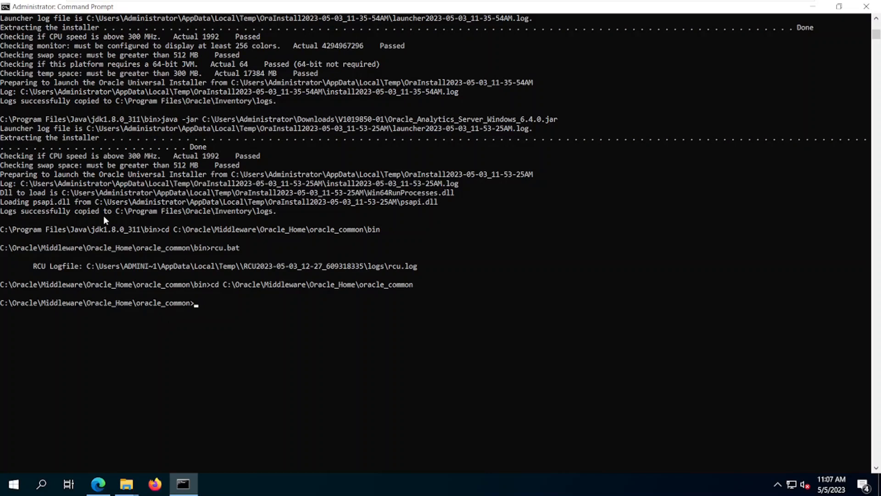
- List the contents of the oracle_common directory and try to run rcu.bat from there
text(dir)
key(Return)
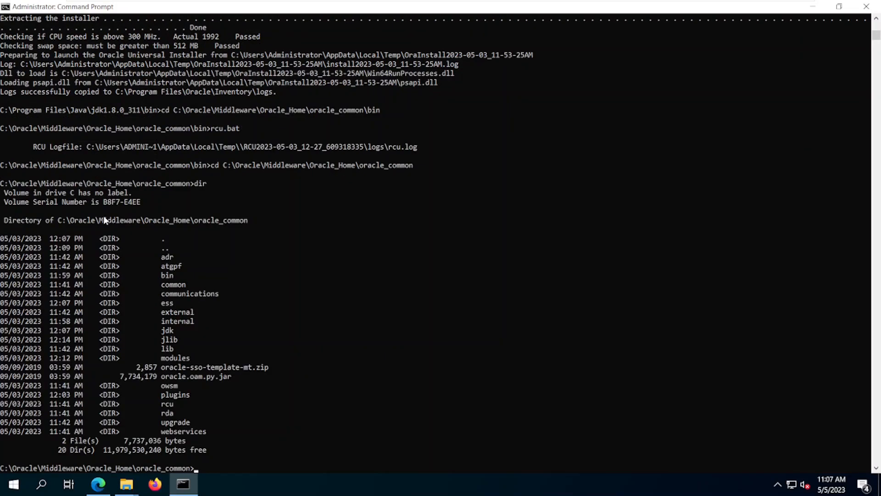
text(rcu.bat)
key(Return)
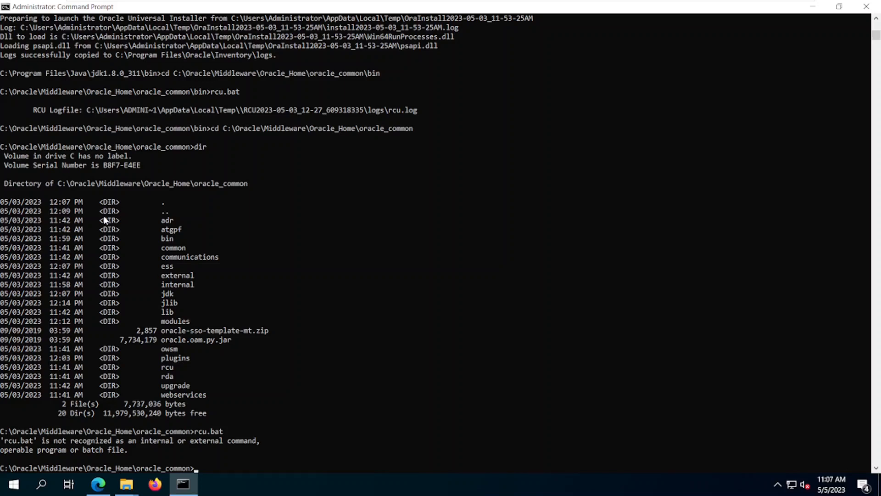
- Change to the bin subdirectory and run rcu.bat to launch the Repository Creation Utility
text(cd bin)
key(Return)
text(rcu.)
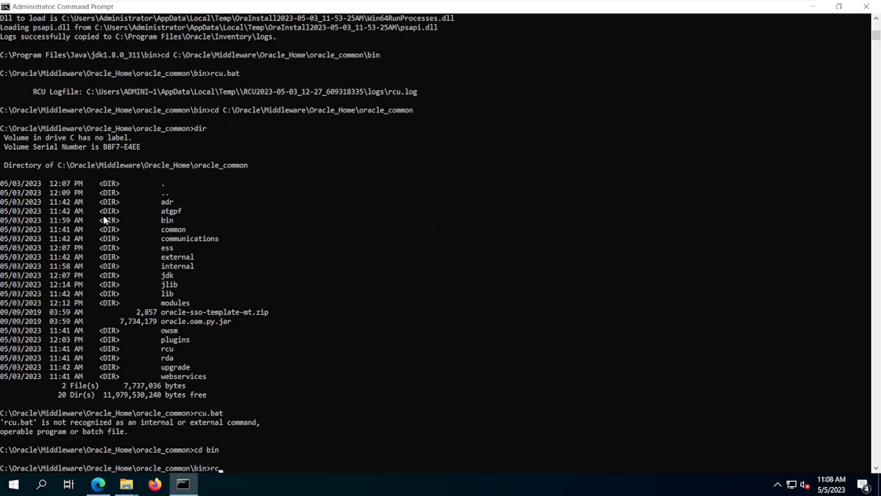
text(bat)
key(Return)
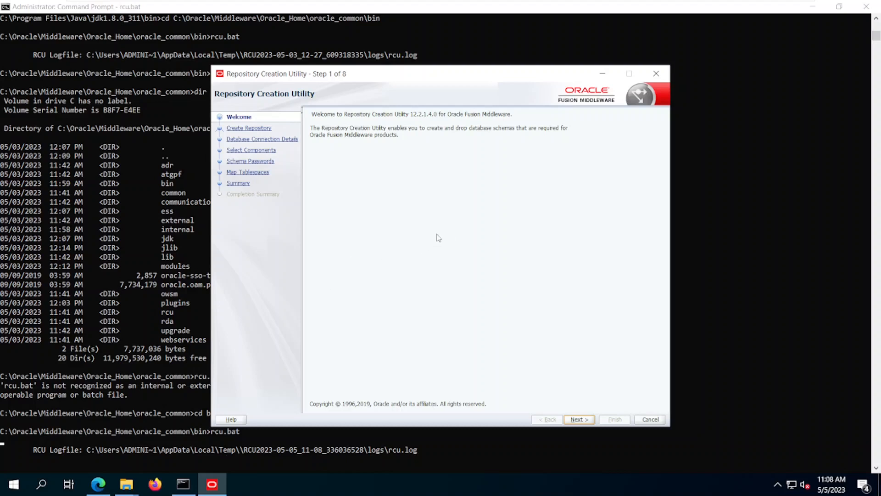
- Continue past the welcome page and accept Create Repository with System Load and Product Load
click(576, 420)
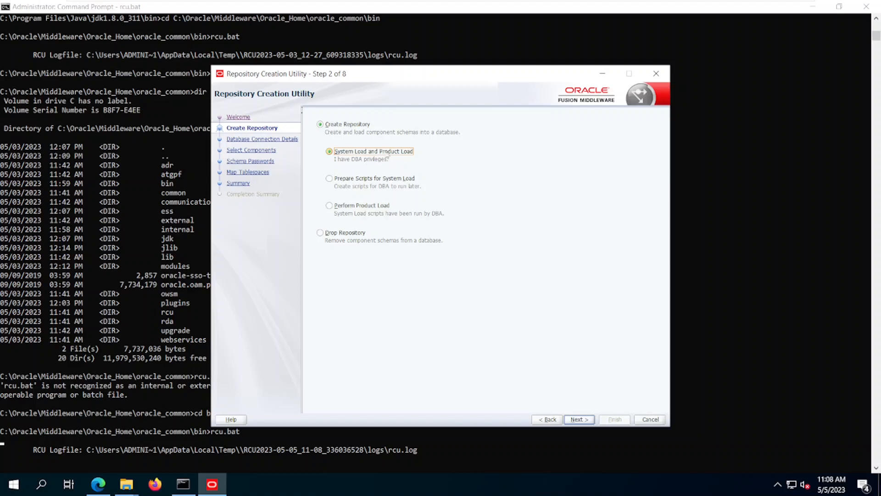
click(580, 419)
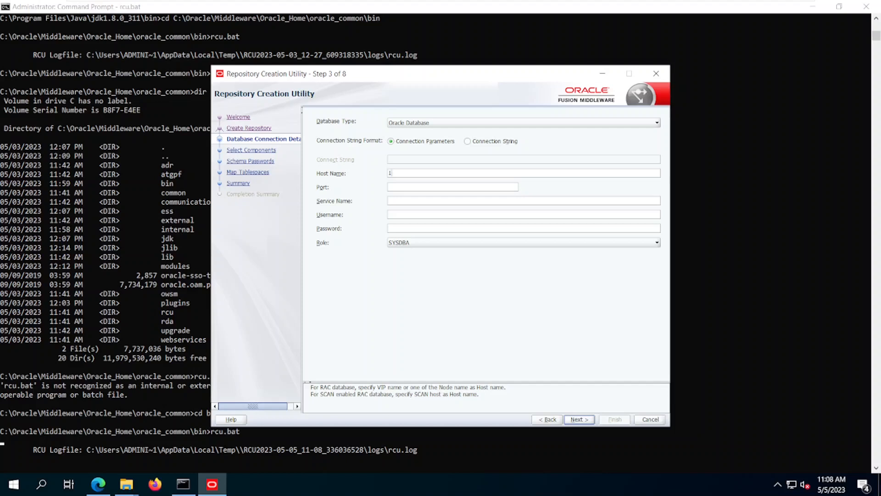
- Connect to the Oracle database at host 192.168.135.129, port 1521, service orcl, with username SYS and its password, and complete the global prerequisite check
text(2.168.135.129)
click(413, 186)
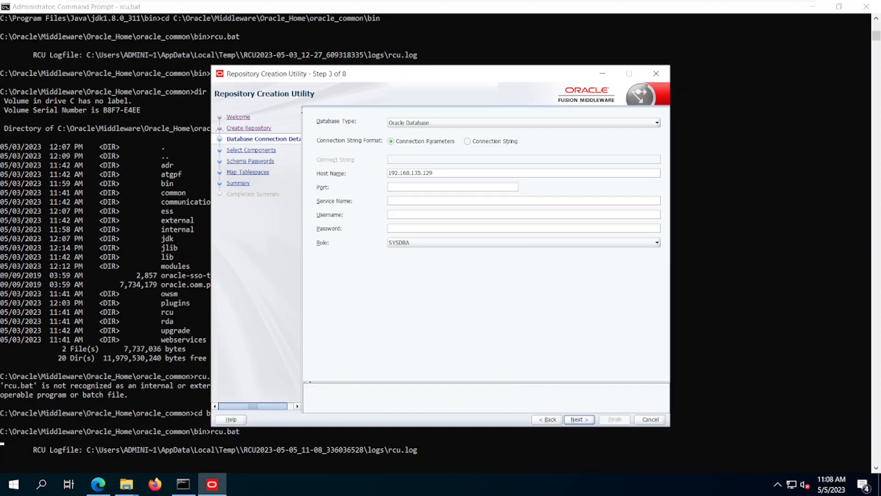
text(1521)
click(413, 214)
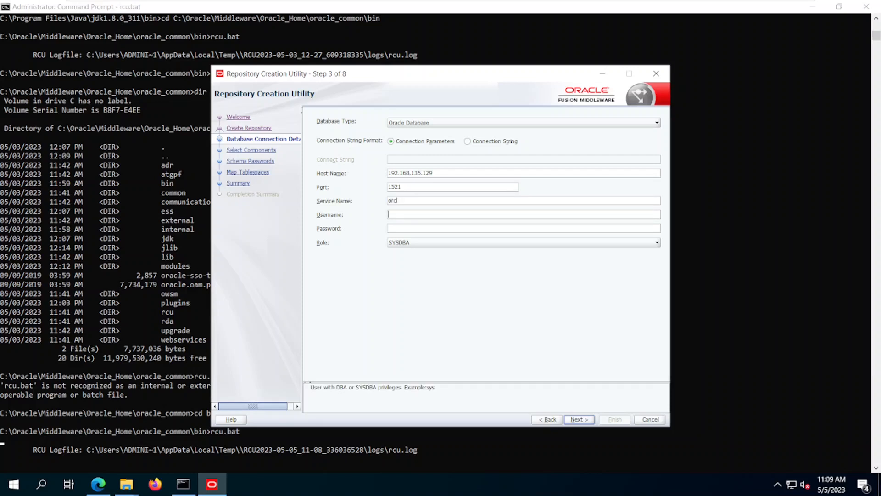
text(SYS)
click(412, 228)
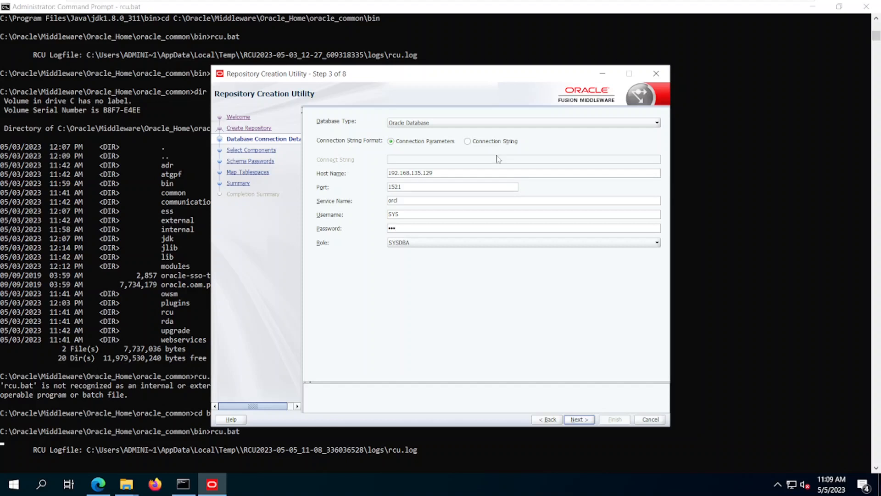
click(582, 419)
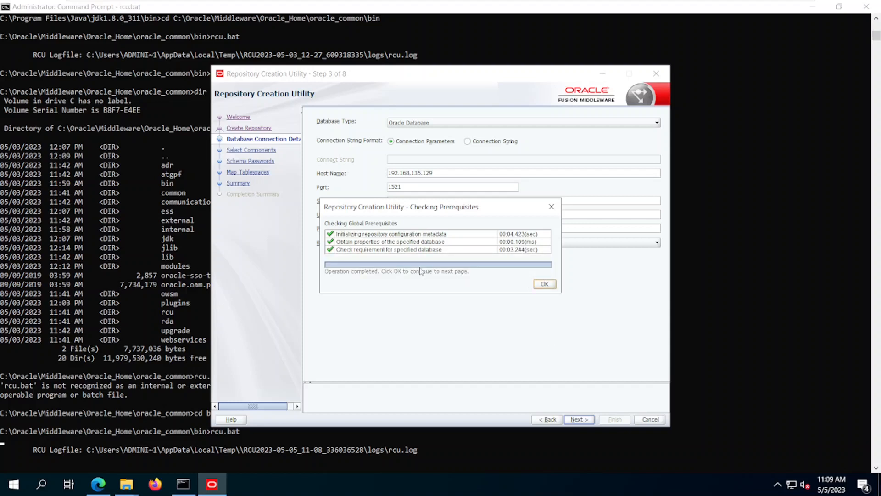
click(544, 284)
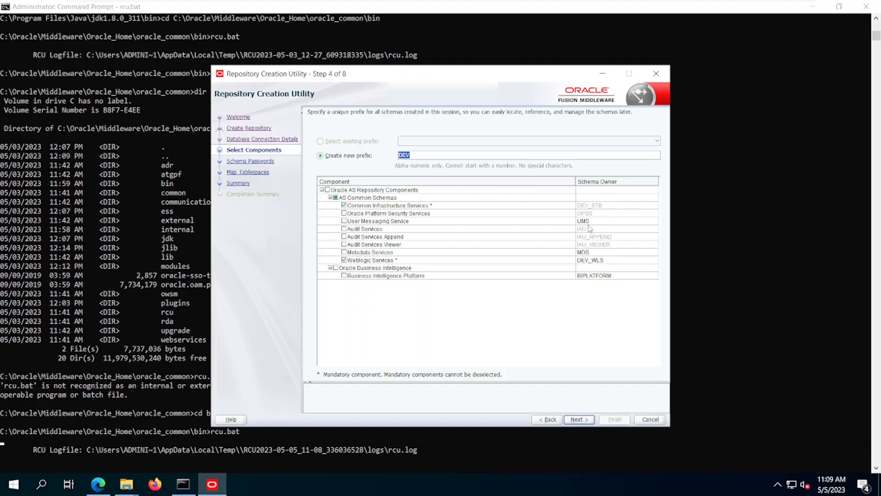
- Include the Oracle Platform Security Services and Oracle Business Intelligence components, and complete the component prerequisite check
click(344, 214)
click(335, 268)
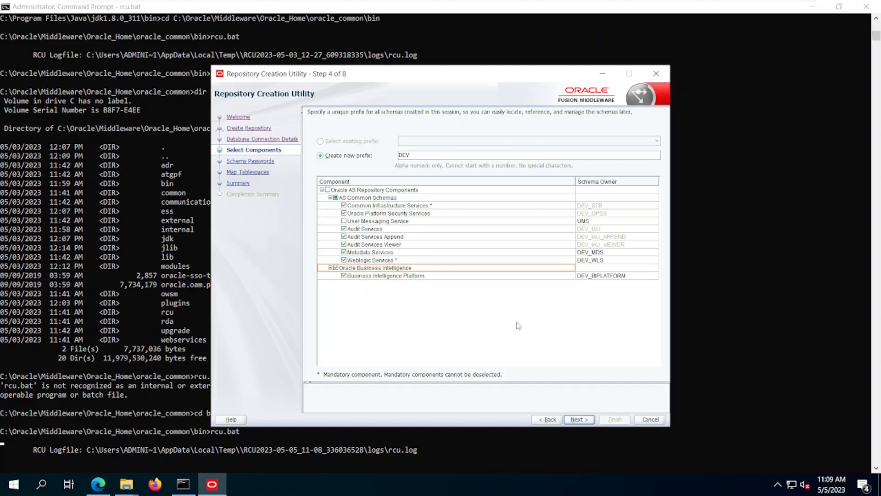
click(574, 420)
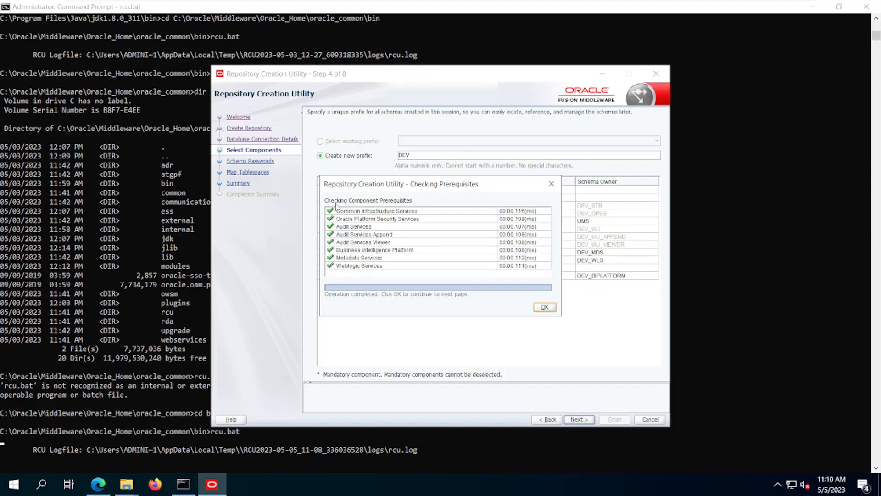
click(548, 308)
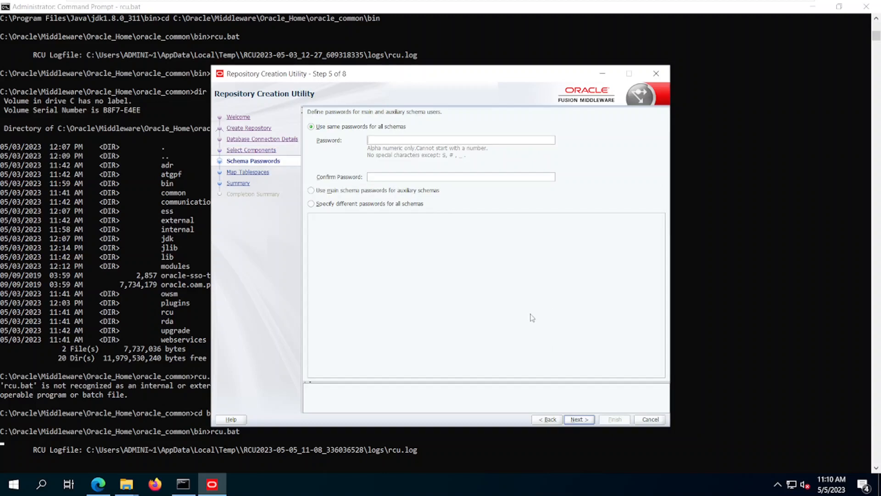
- Enter and confirm the same password for all schemas and continue to the tablespace mapping
text(•••••••••••••••)
click(572, 420)
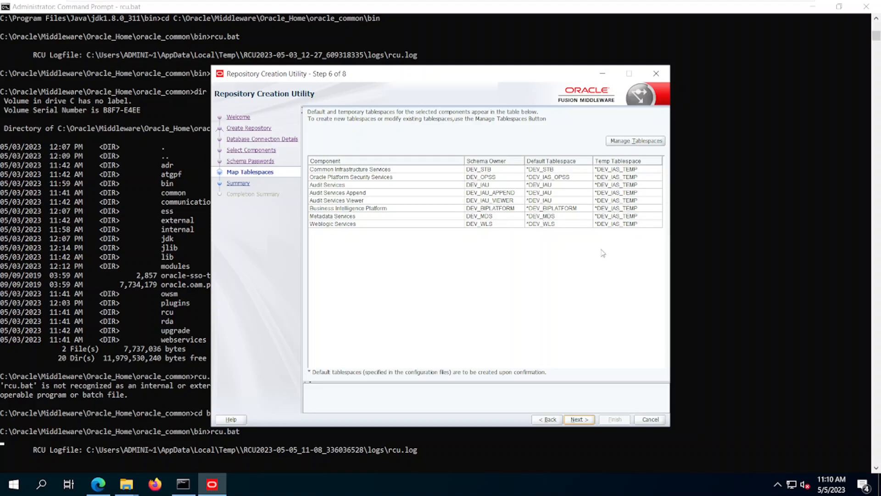
- Accept the default tablespace mapping and confirm the creation of the missing tablespaces
click(579, 420)
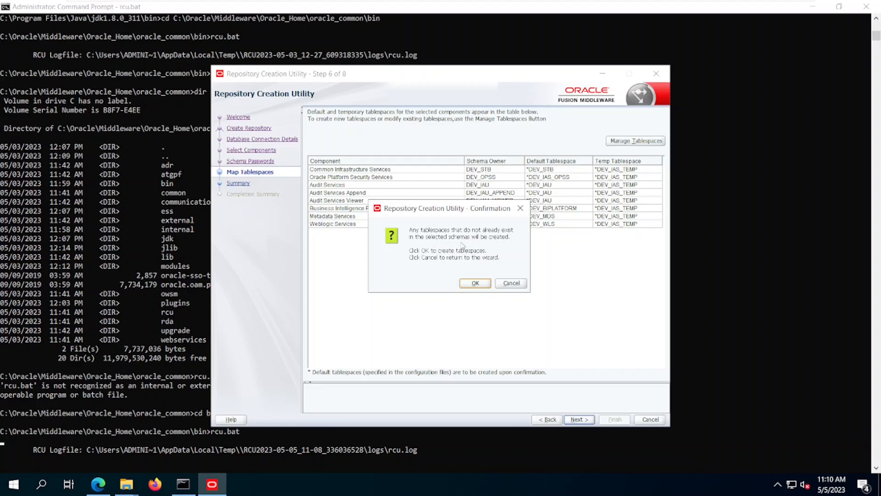
click(475, 283)
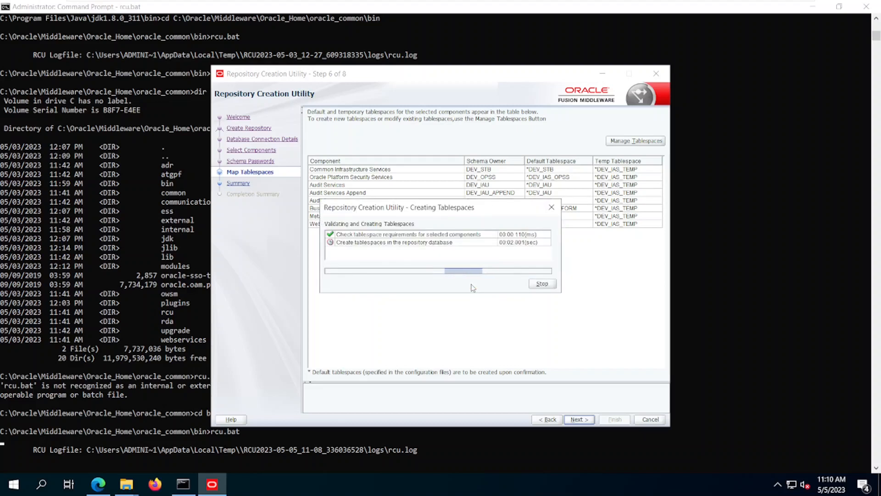
click(541, 285)
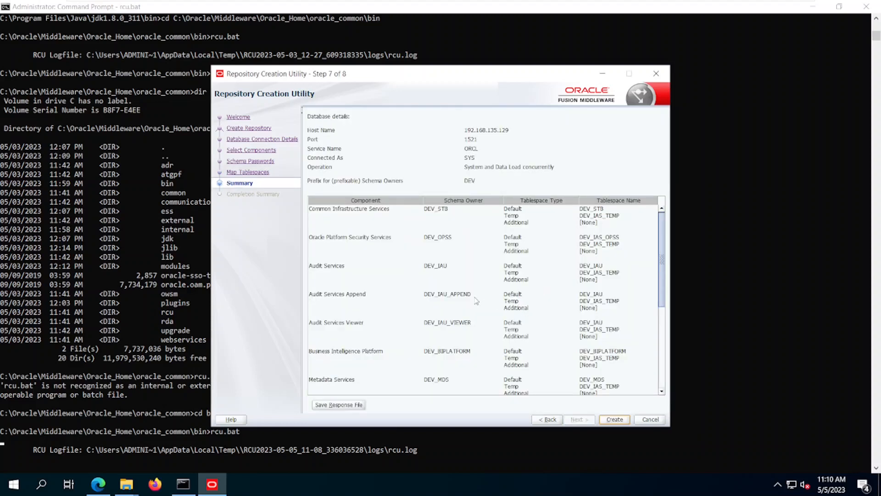
- Review the summary and create the repository schemas, and take the virtual machine out of full-screen view
scroll(457, 296, down, 5)
scroll(457, 296, up, 5)
click(610, 419)
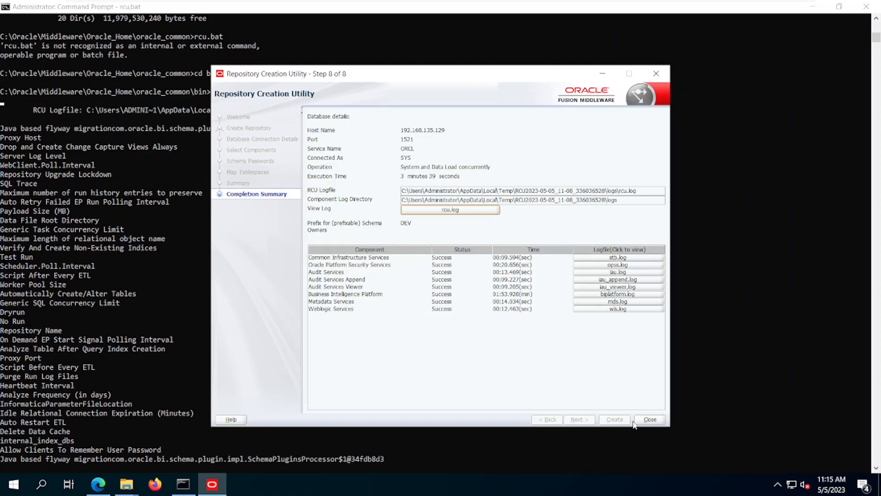
key(ctrl+alt+Return)
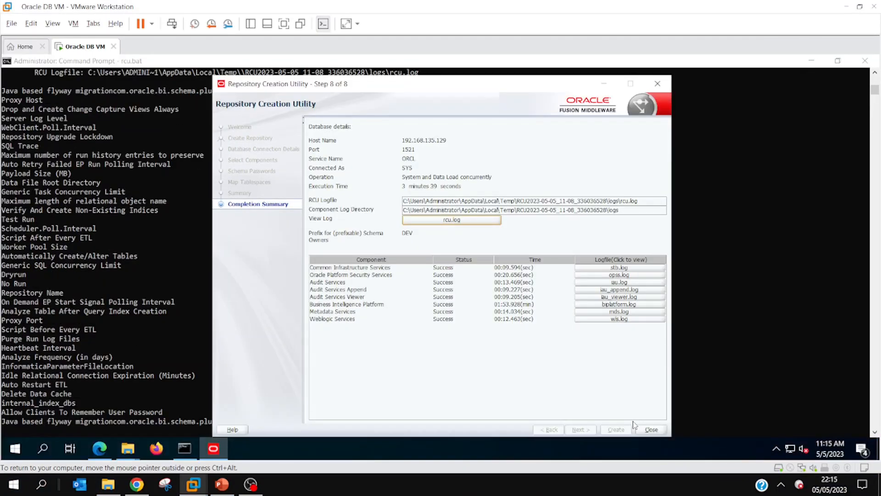